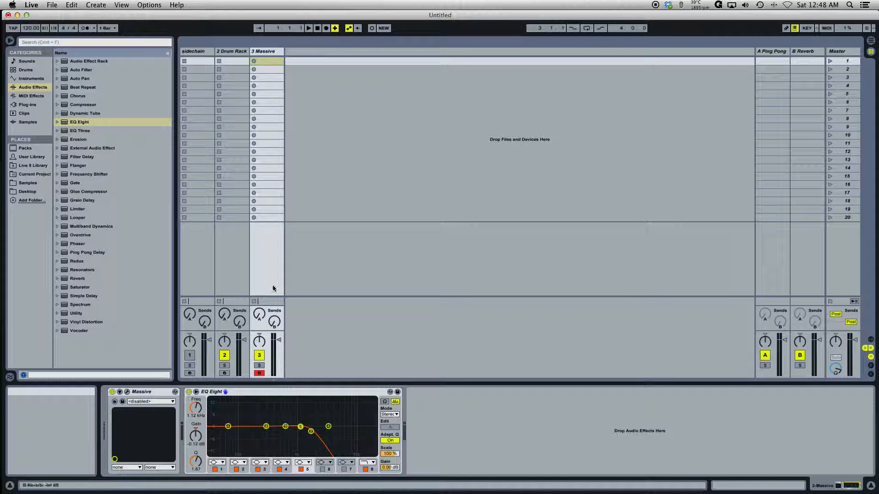
Open the Massive synth from the Massive track and reset it to a blank new sound.
click(126, 392)
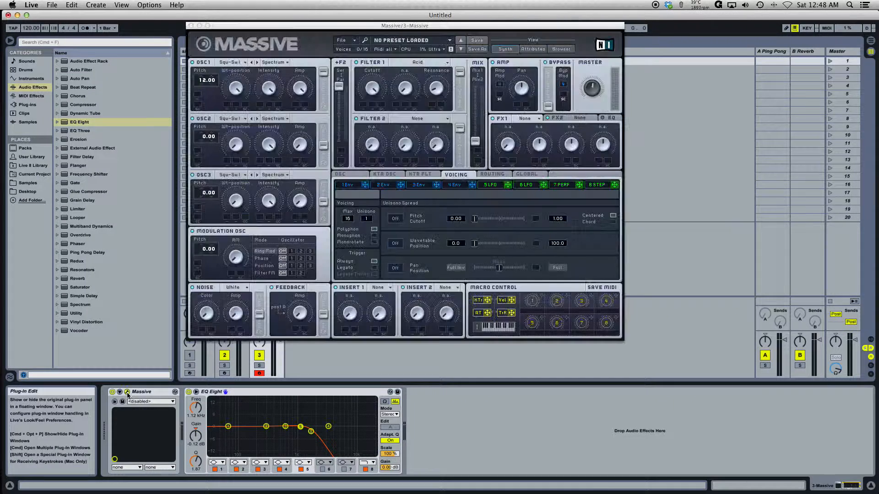
click(396, 26)
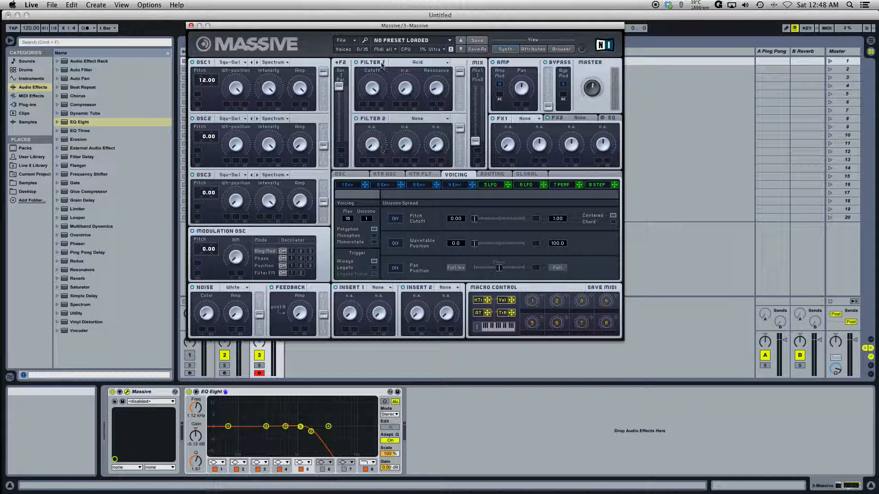
click(407, 64)
click(396, 62)
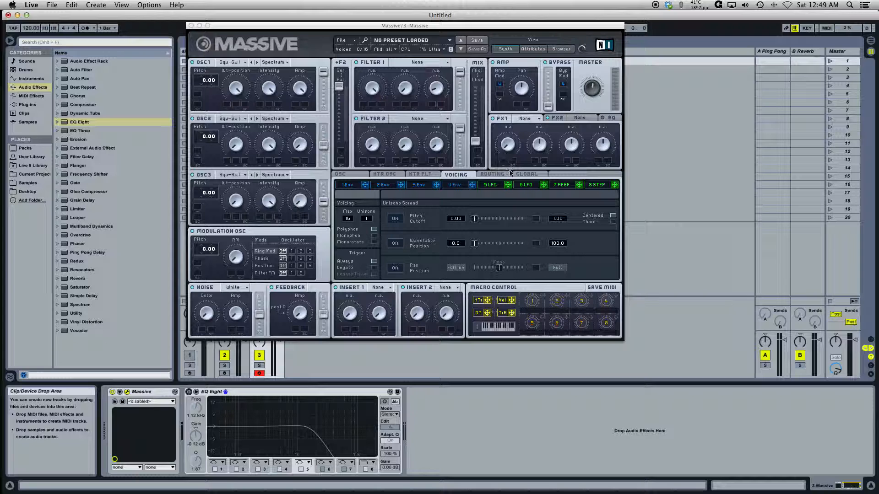
Reposition the Massive window and examine the settings of LFO 5 and envelope 4.
click(501, 185)
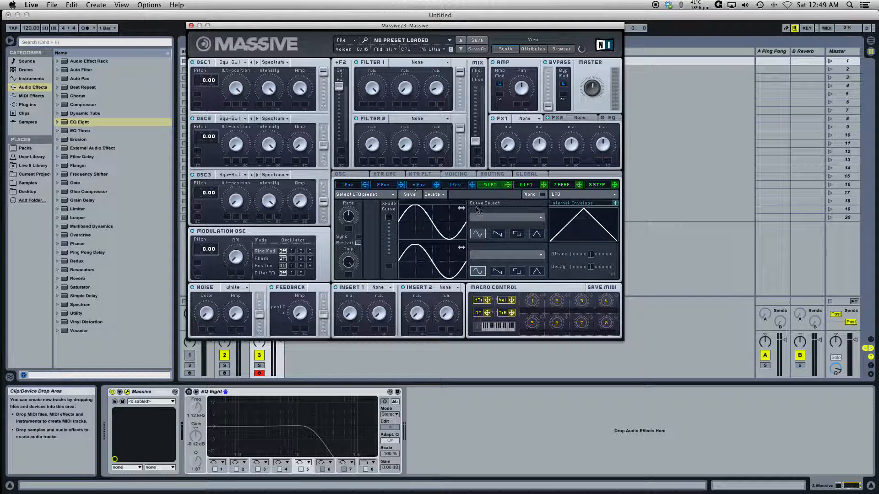
drag(403, 28, 422, 58)
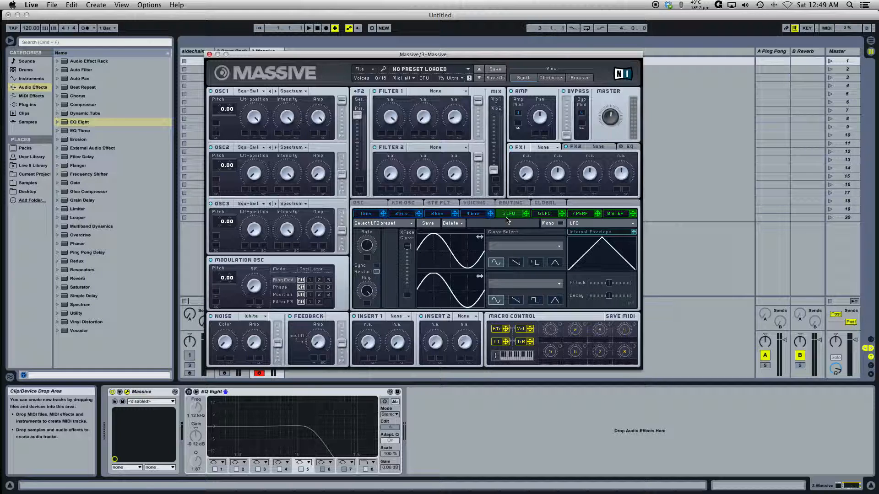
drag(438, 55, 434, 47)
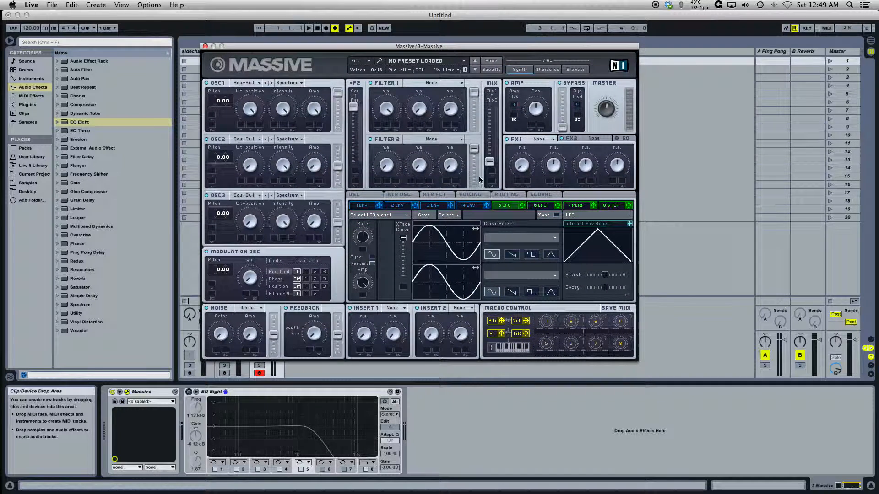
click(467, 206)
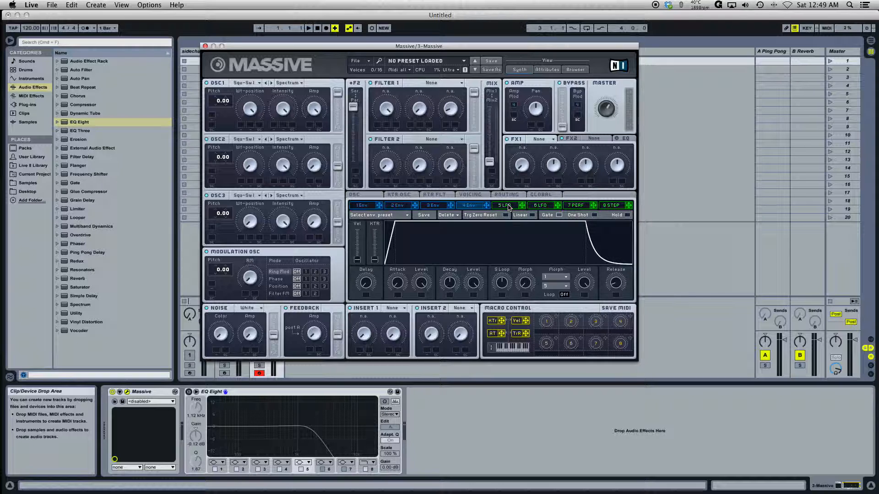
Assign LFO 5 to the OSC1 Amp, with the knob at its midpoint and the modulation range extending upward.
drag(315, 107, 311, 150)
drag(525, 208, 311, 127)
drag(520, 208, 379, 184)
mouse_move(311, 123)
mouse_down()
mouse_move(312, 152)
mouse_move(314, 108)
mouse_up()
click(504, 206)
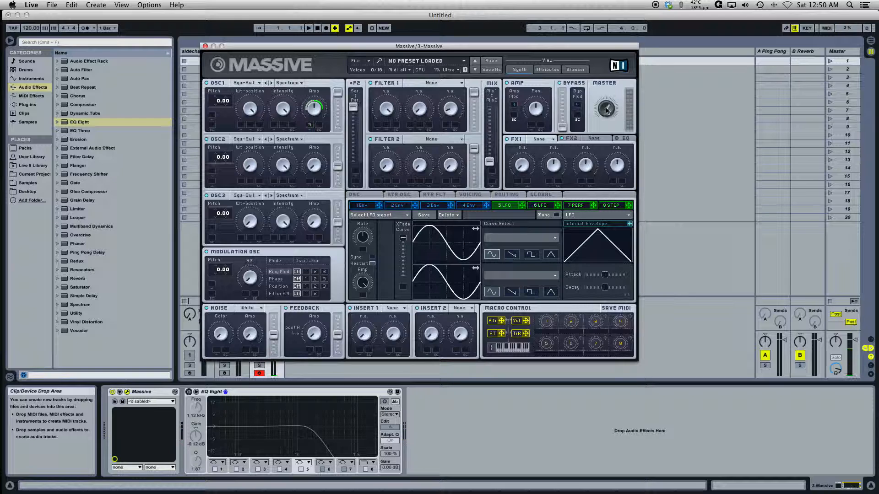
Mute LFO 5's modulation of the OSC1 Amp for comparison and unmute it again.
right_click(309, 128)
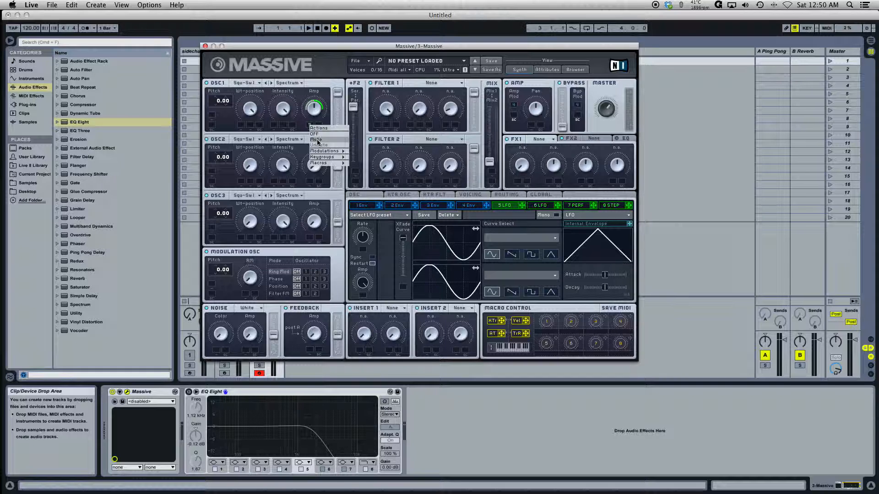
click(318, 141)
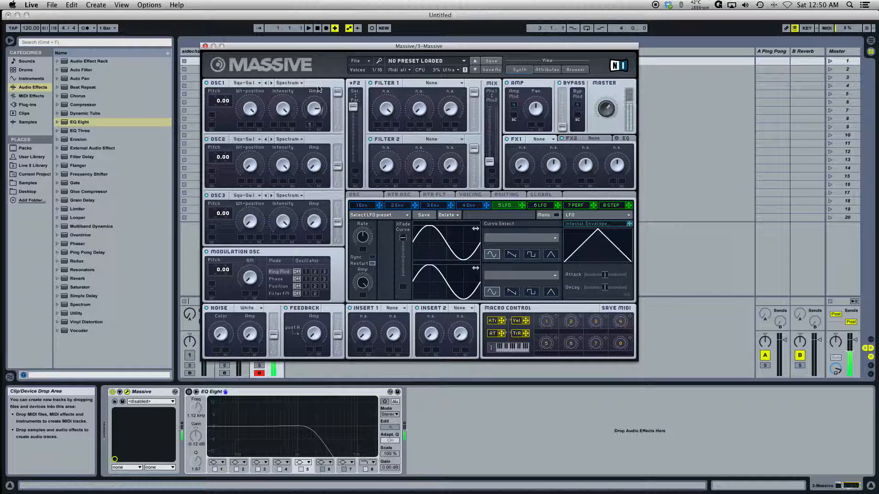
right_click(310, 123)
click(320, 143)
Sync LFO 5 to the song tempo at a ratio of 1/4, with the tempo set to 140 BPM.
click(372, 257)
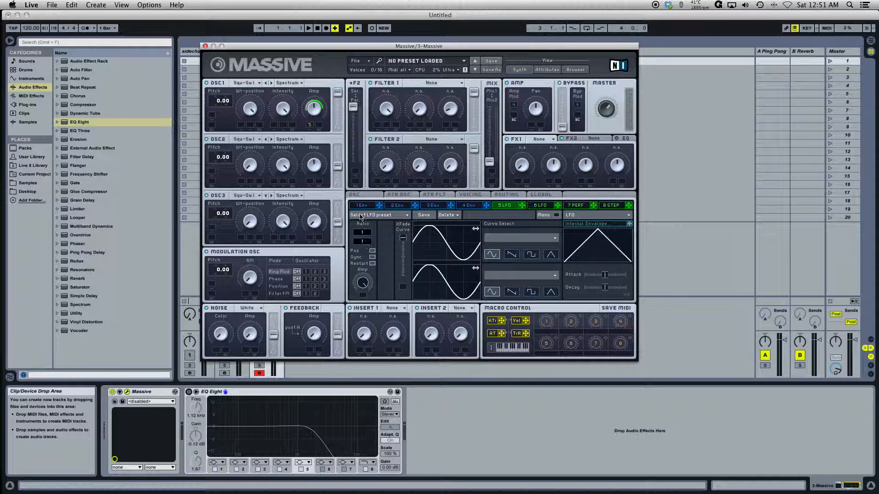
click(31, 29)
text(140)
key(Return)
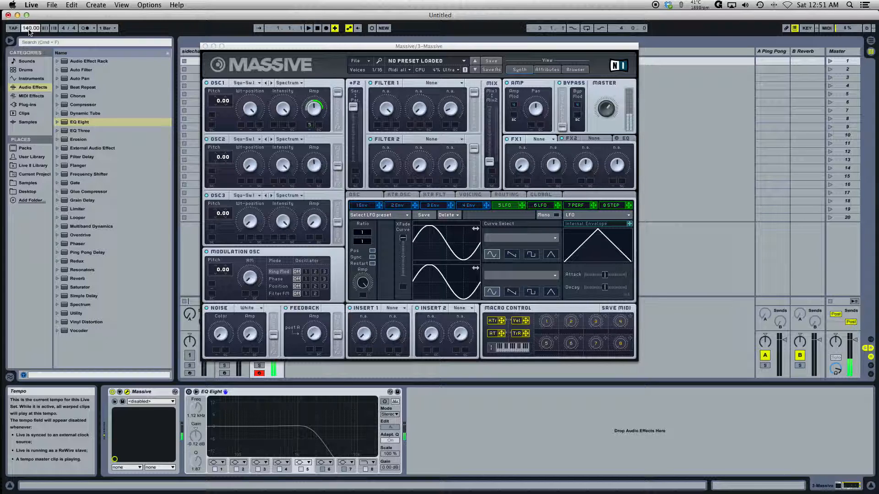
click(309, 166)
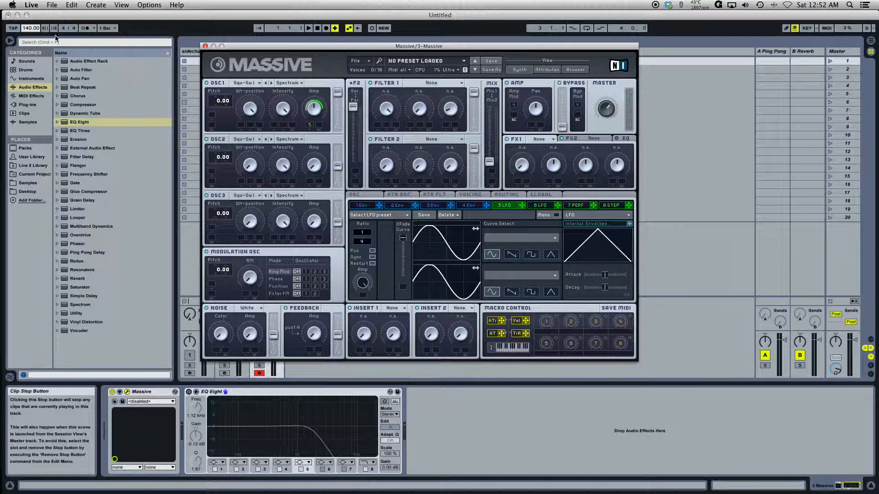
click(27, 28)
drag(26, 28, 29, 27)
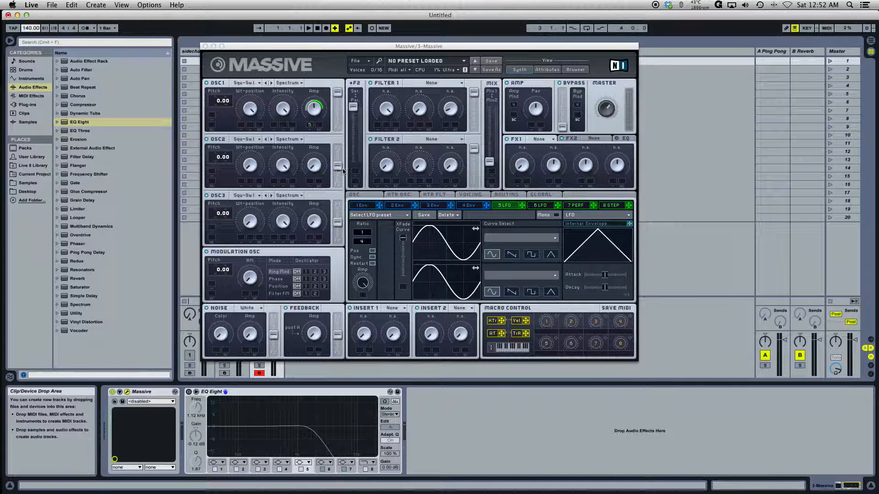
Set Filter 1 to Daft and move LFO 5's modulation from the OSC1 Amp to the filter's Cutoff.
click(316, 110)
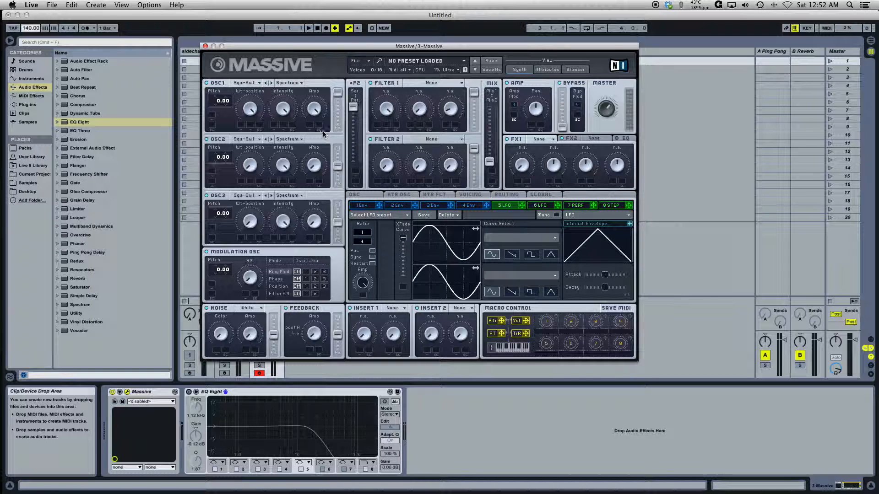
click(415, 86)
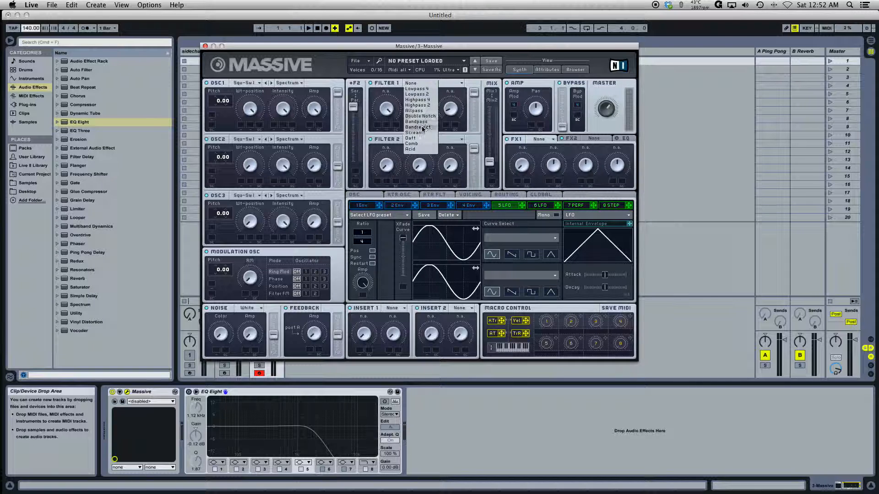
click(422, 143)
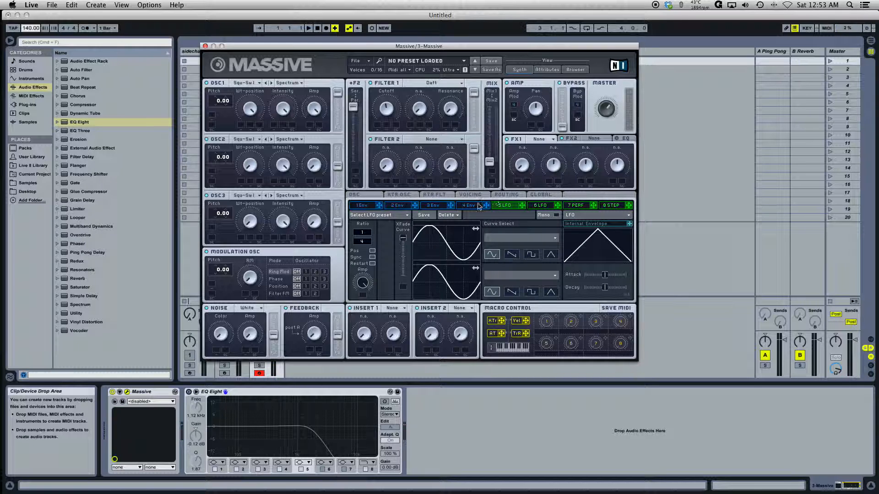
drag(521, 207, 379, 148)
key(a)
Audition the sawtooth, square and triangle shapes for LFO 5's first curve while adjusting the cutoff, and return to the sine.
click(512, 255)
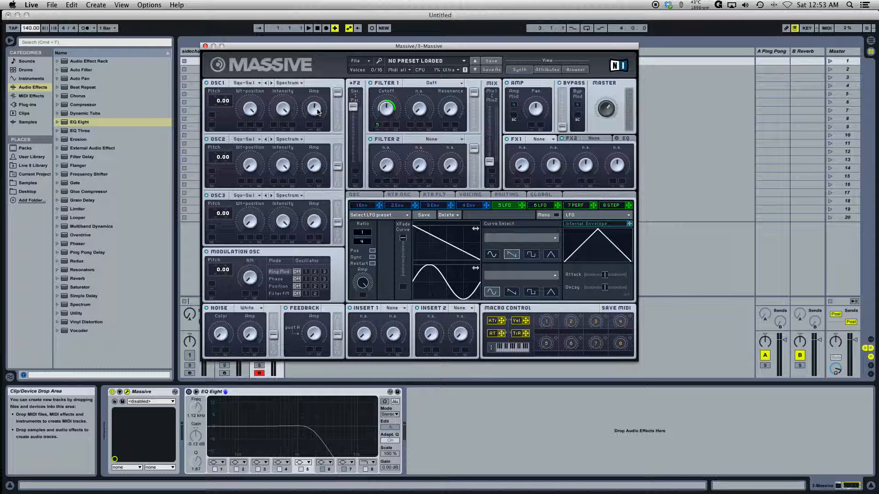
drag(319, 132, 322, 112)
mouse_move(386, 108)
mouse_down()
mouse_move(389, 114)
mouse_move(390, 93)
mouse_up()
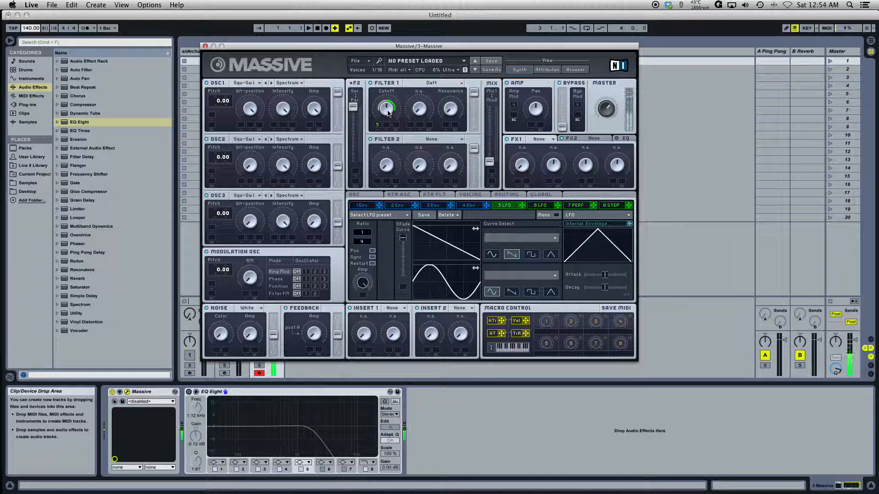
click(492, 254)
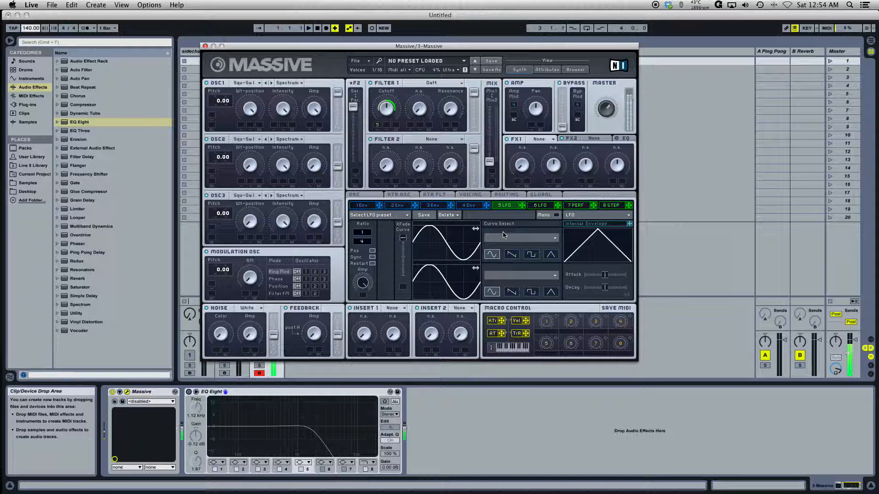
click(510, 258)
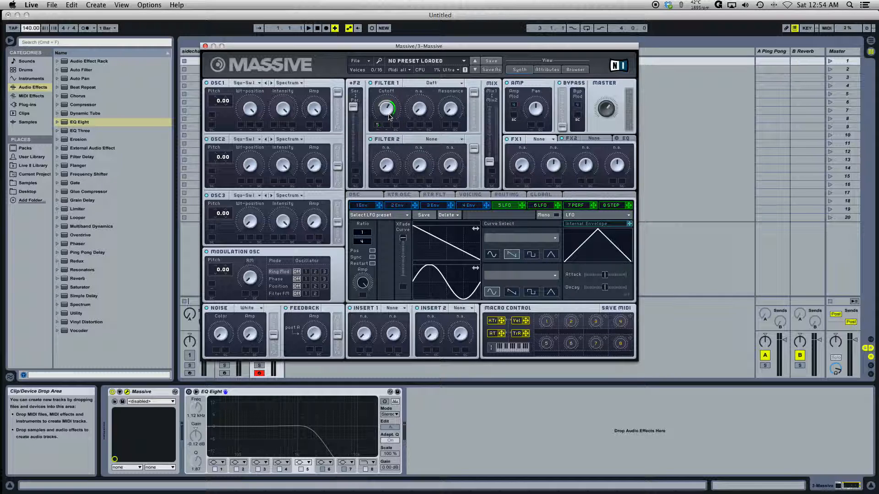
drag(387, 113, 387, 129)
click(531, 254)
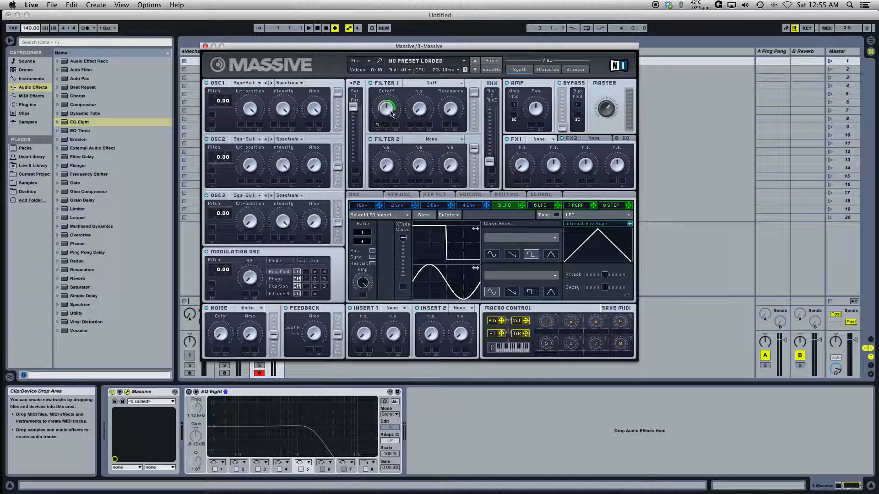
click(550, 254)
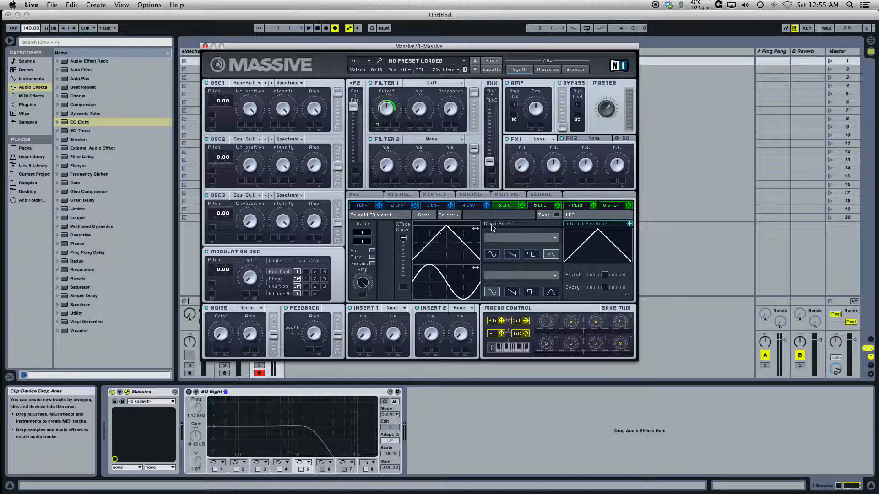
click(492, 254)
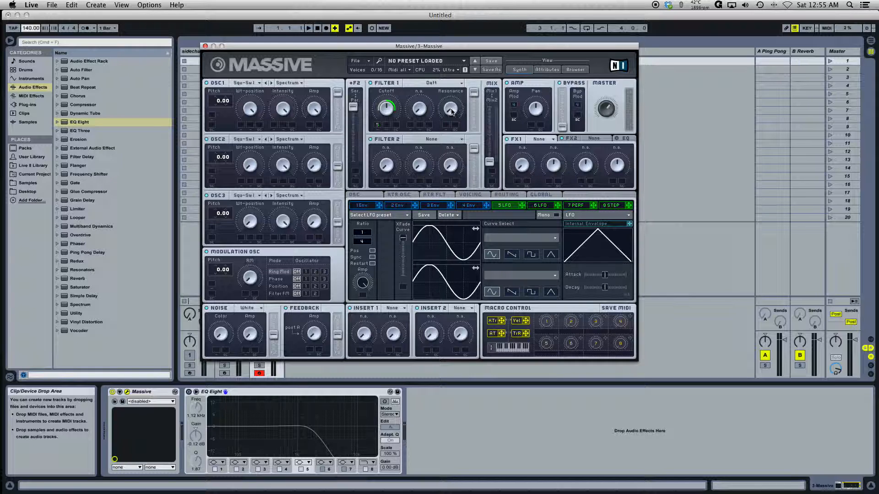
Raise Filter 1's Resonance slightly and audition it with a test note.
drag(451, 112, 451, 99)
drag(453, 113, 452, 136)
mouse_move(363, 282)
mouse_down()
mouse_move(363, 317)
mouse_move(363, 299)
mouse_up()
key(a)
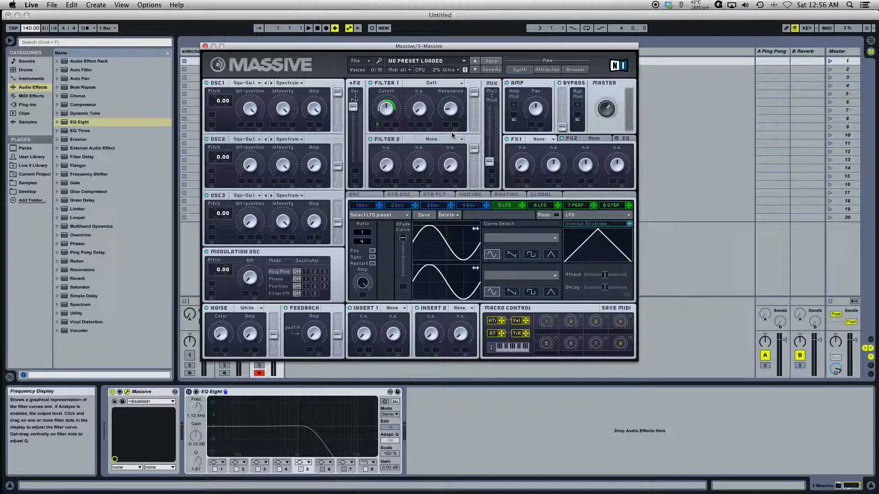
Try the Bending 3 and Fall 4 preset curves for LFO 5's first curve.
click(509, 242)
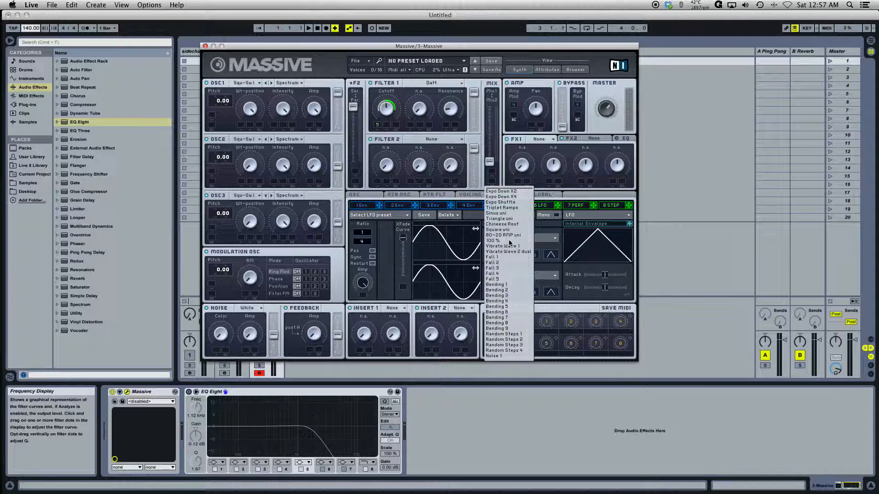
click(509, 295)
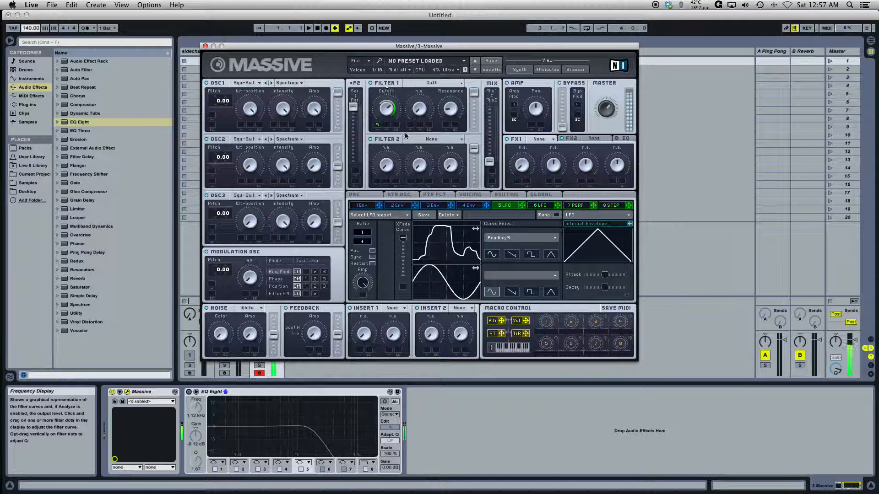
click(510, 238)
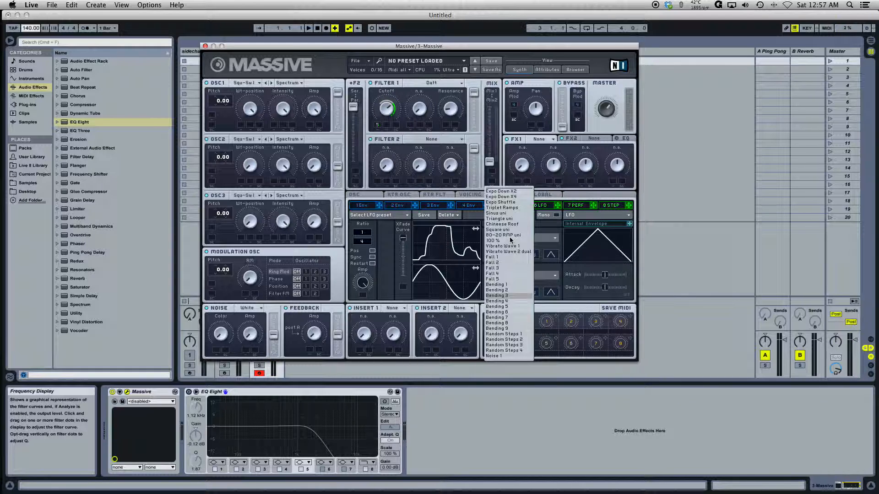
click(507, 275)
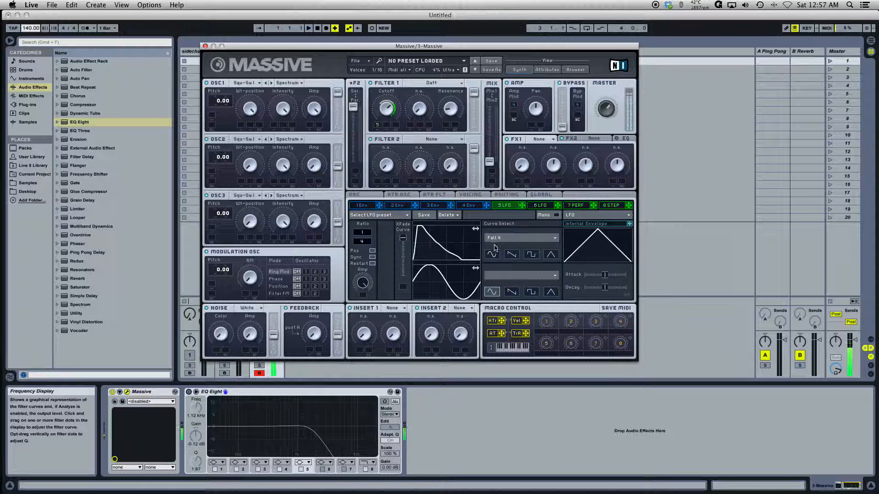
Cycle LFO 5's first curve through the basic sine, sawtooth, square and triangle shapes, ending on the triangle.
click(510, 239)
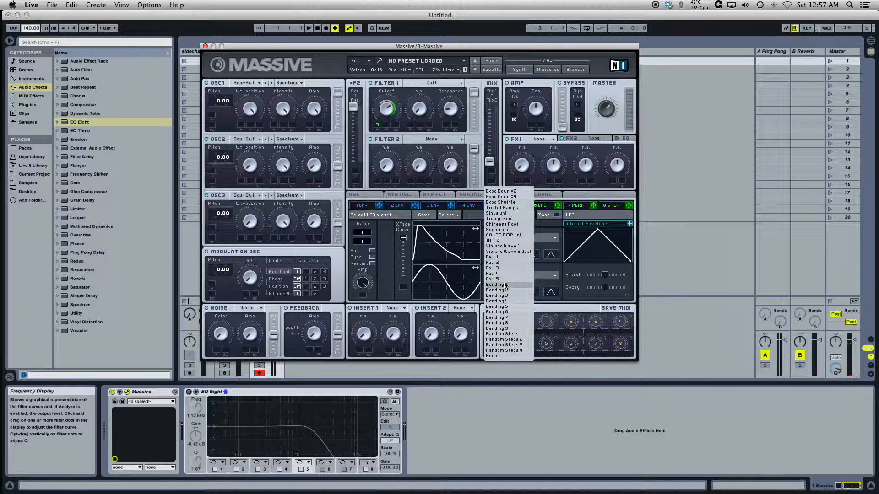
click(544, 258)
click(553, 255)
click(530, 257)
click(515, 255)
click(496, 255)
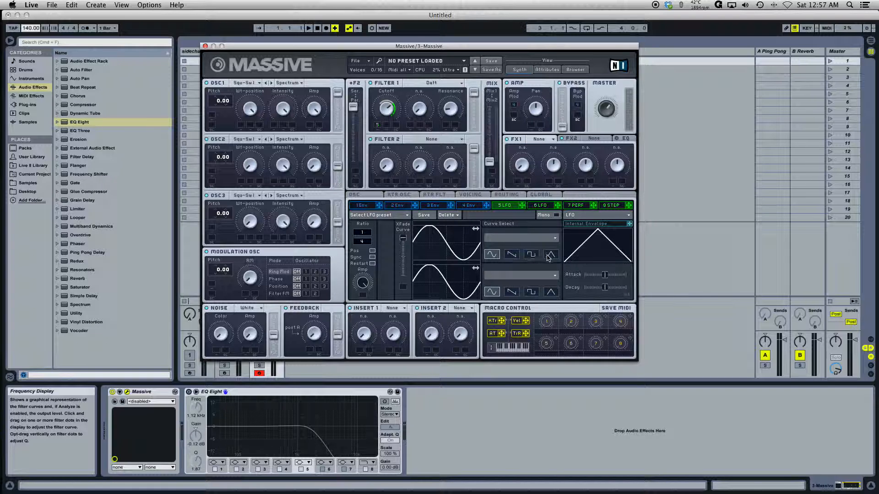
click(511, 255)
click(532, 259)
click(551, 254)
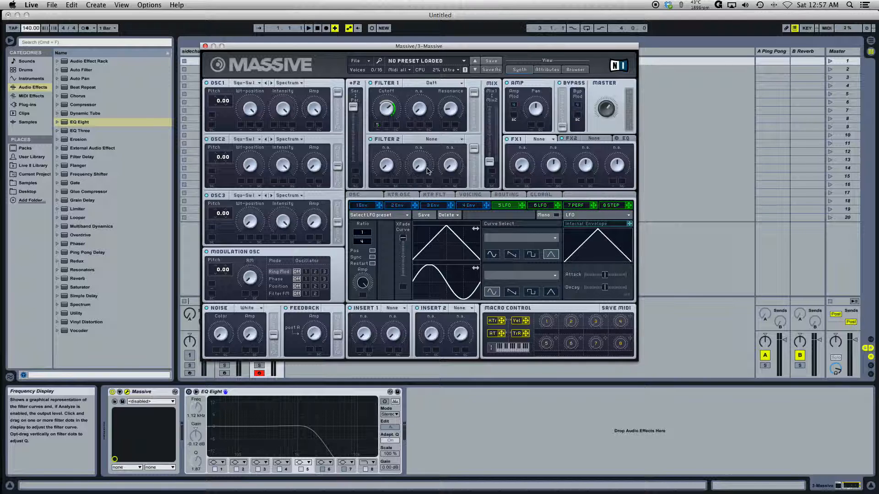
Try the Fall 1 curve for LFO 5's first curve and replace it with Bending 5.
click(514, 238)
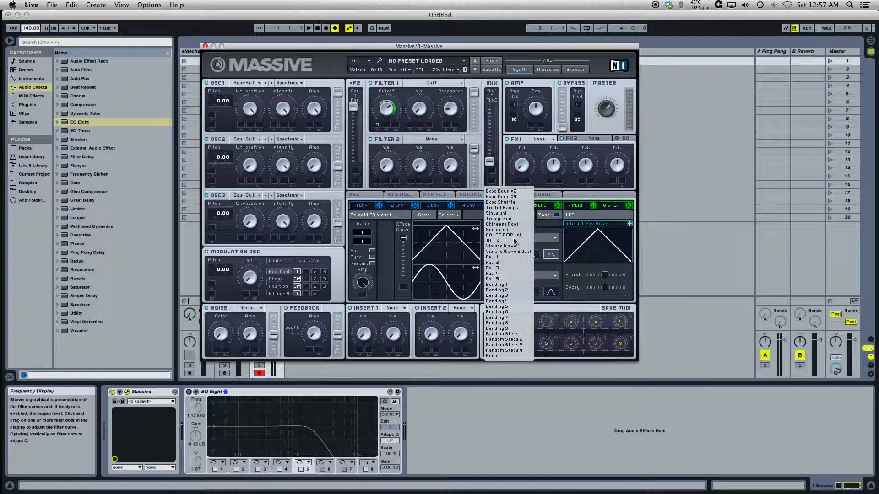
click(509, 261)
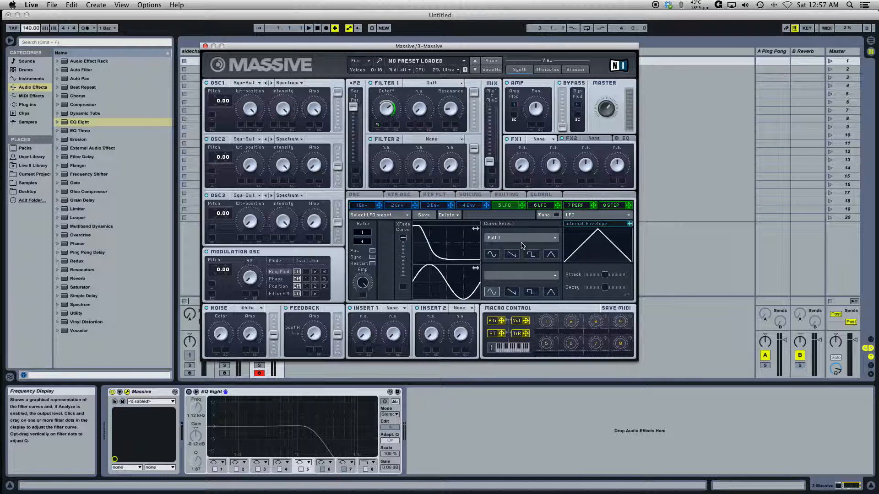
click(519, 238)
click(506, 308)
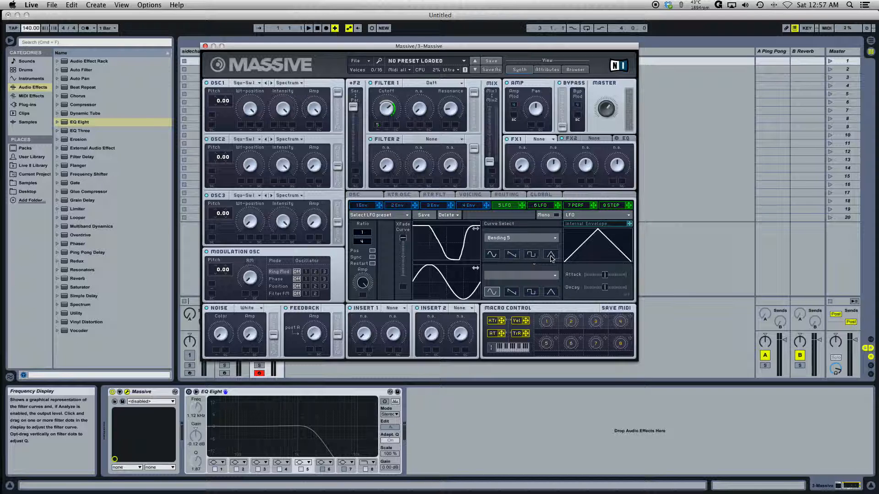
Set LFO 5's first curve to Vibrato Wave 1 and its second to square, with XFade Curve fully on the first.
click(510, 242)
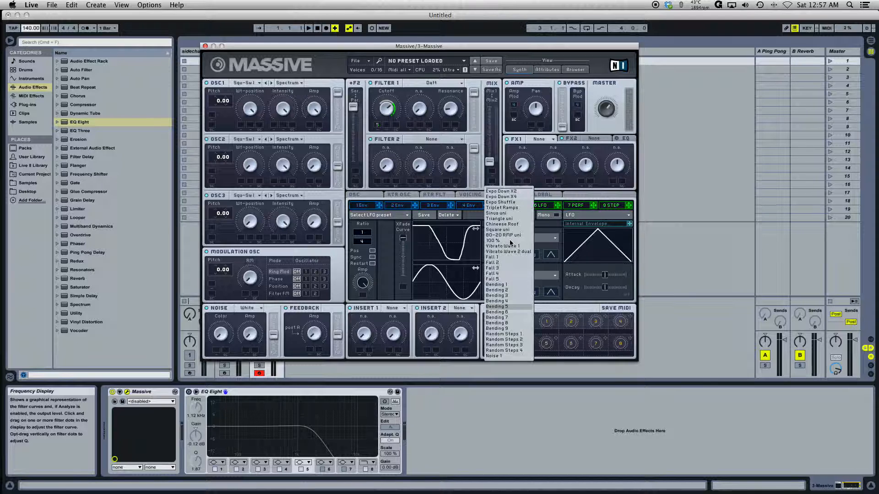
click(502, 246)
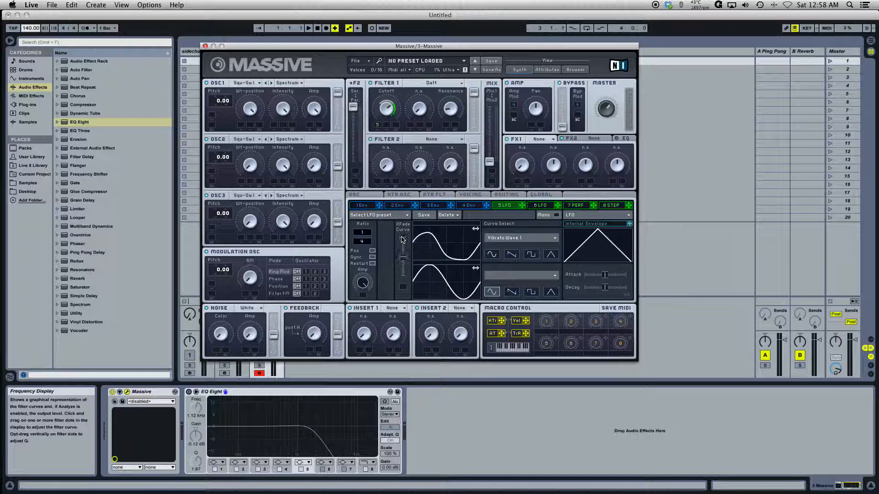
click(531, 292)
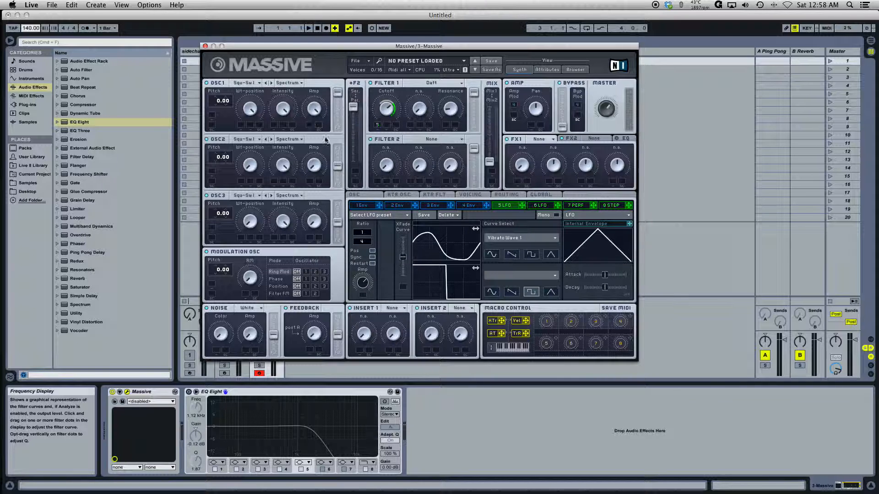
key(a)
drag(403, 257, 403, 238)
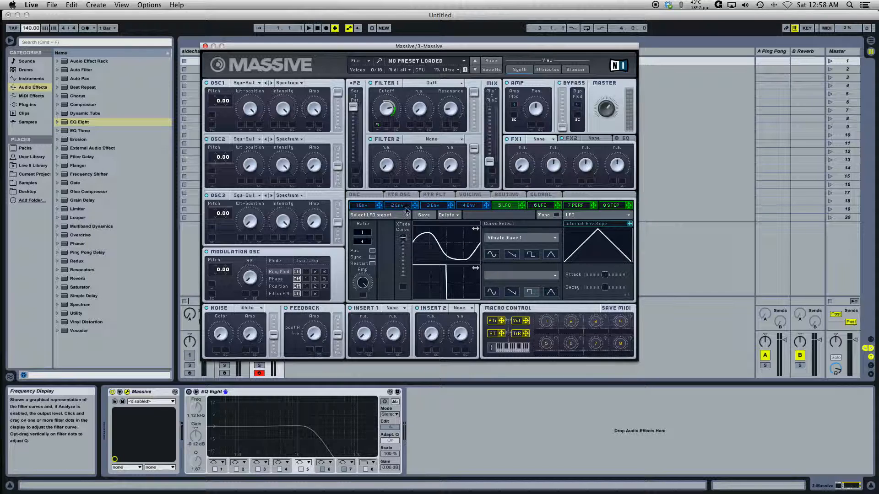
Look through the preset curves for LFO 5's first curve and replace it with the basic sine shape.
click(555, 239)
click(548, 233)
click(538, 239)
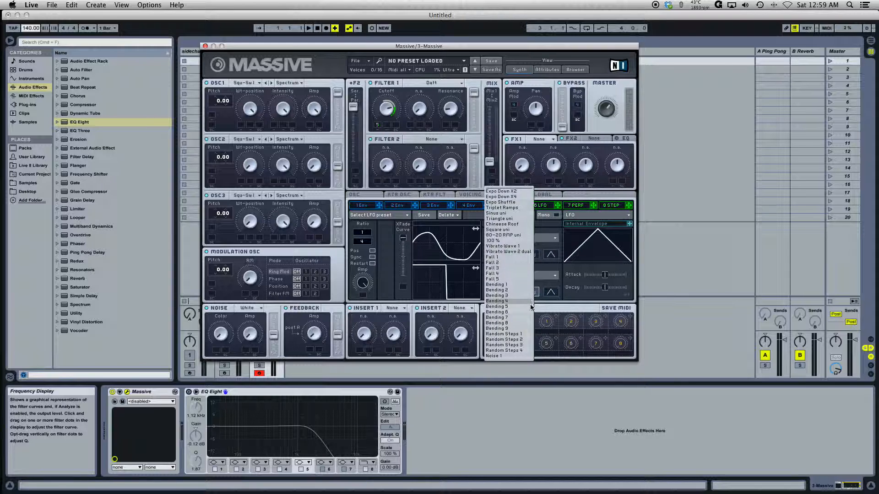
click(542, 237)
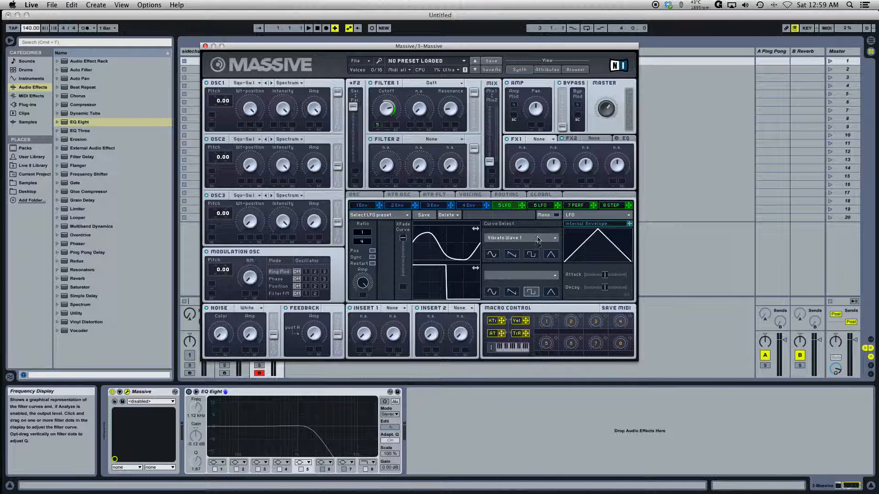
click(492, 255)
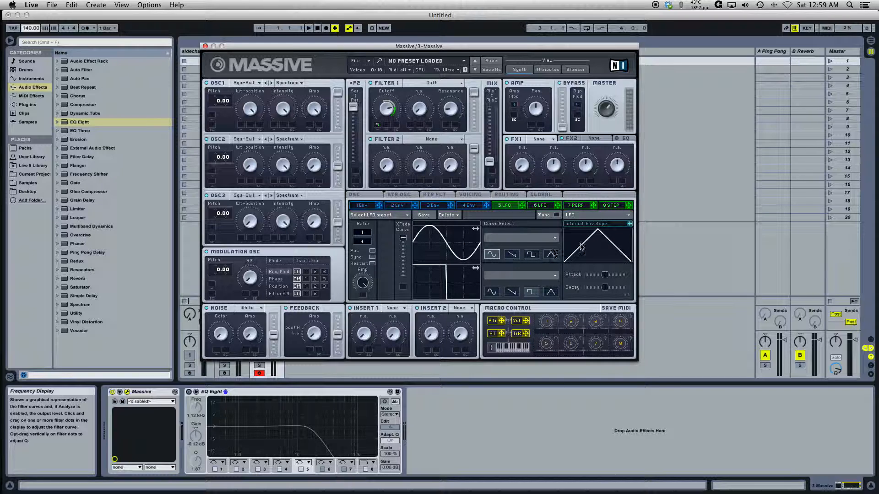
Turn off LFO 5's Sync and modulate its Rate with the internal envelope, using minimum Attack and a long Decay.
click(372, 256)
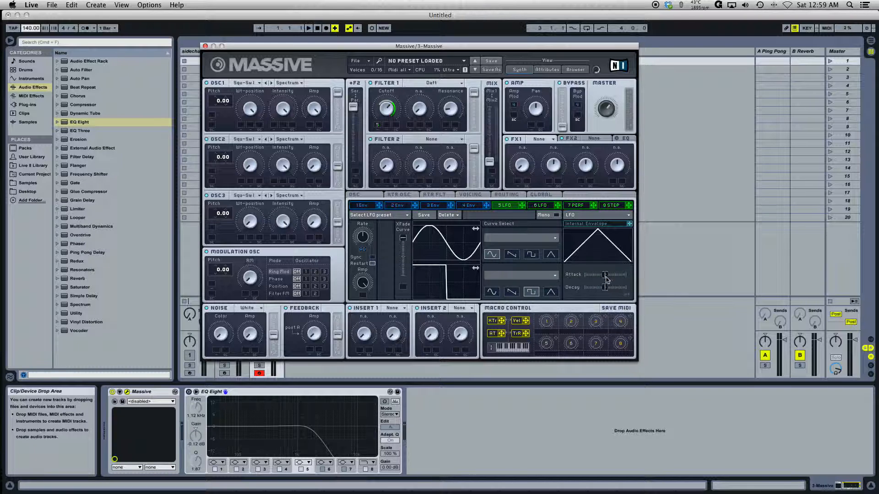
drag(605, 279, 621, 291)
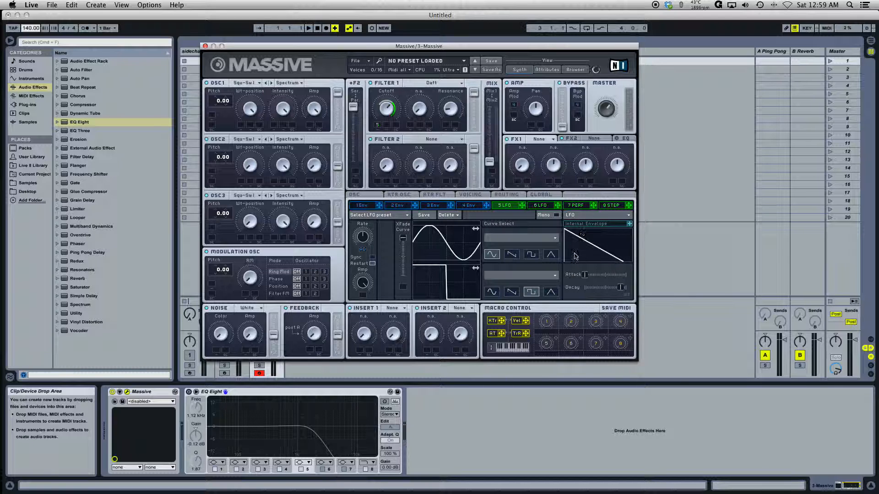
click(363, 250)
drag(366, 236, 370, 229)
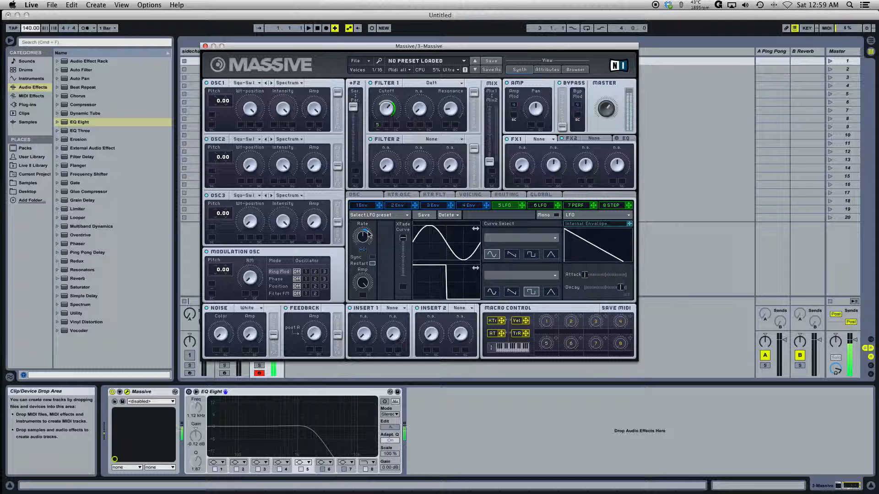
drag(370, 235, 365, 241)
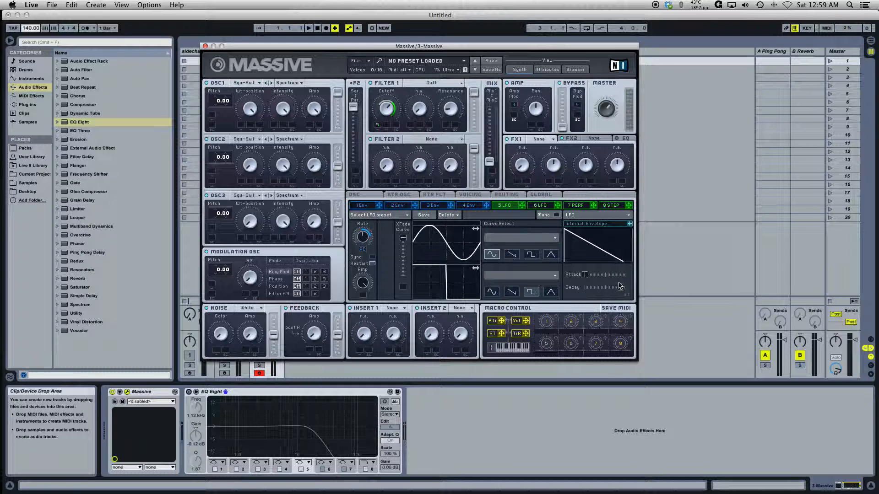
Try different shapes for LFO 5's internal envelope, ending with maximum Attack and a medium Decay.
mouse_move(586, 277)
mouse_down()
mouse_move(612, 278)
mouse_move(580, 278)
mouse_up()
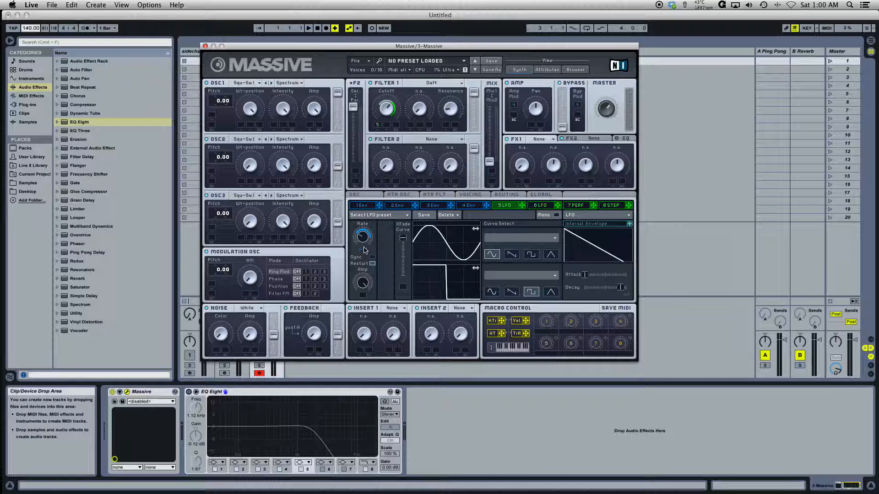
drag(621, 288, 614, 291)
drag(614, 288, 665, 279)
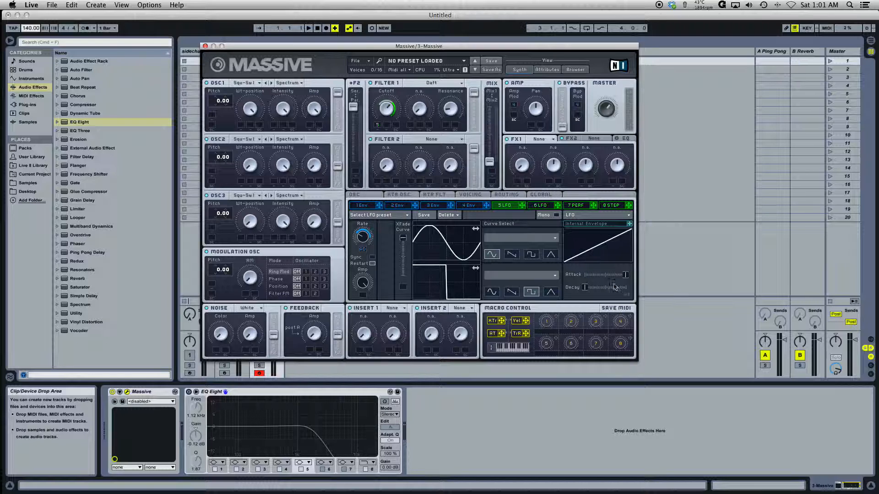
drag(587, 287, 625, 288)
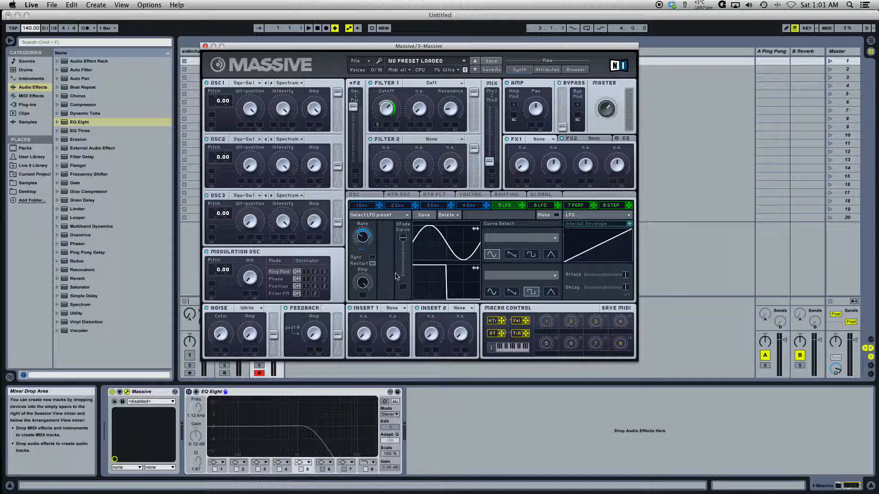
drag(626, 291, 604, 292)
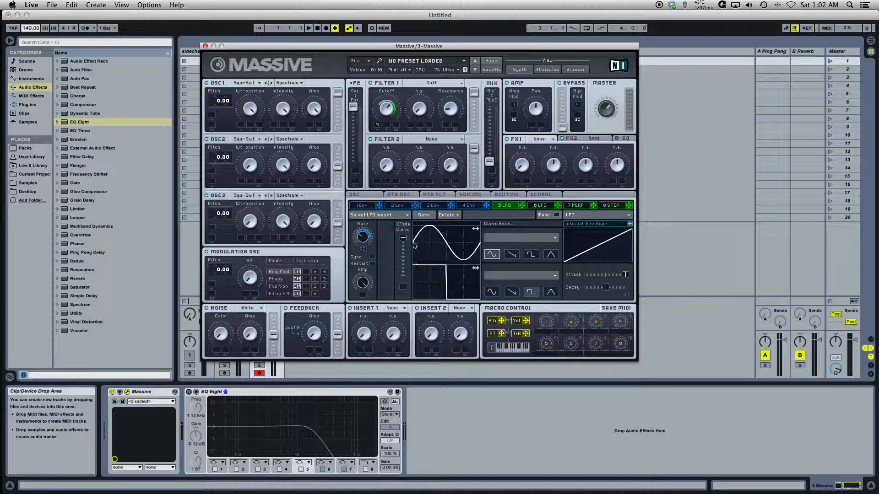
Turn LFO 5's Sync back on with a 1/32 ratio and adjust Filter 1's Cutoff.
click(373, 257)
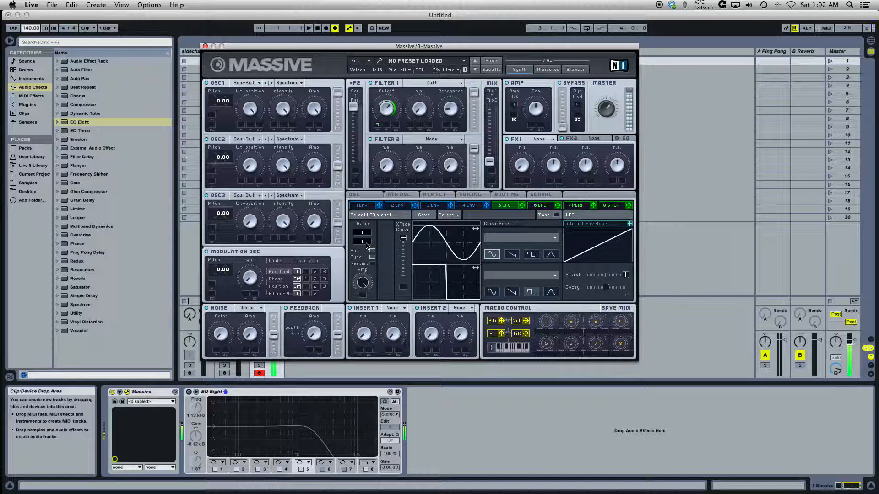
drag(367, 245, 371, 232)
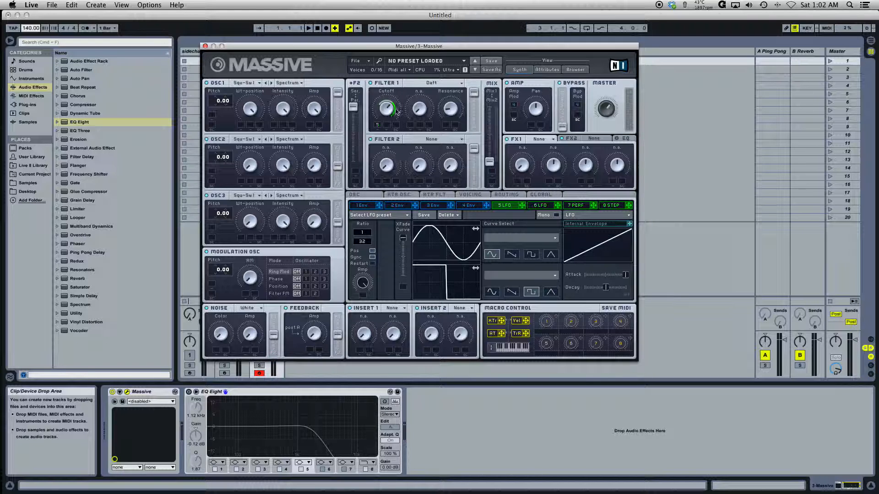
drag(385, 112, 384, 135)
Shift the phase of both LFO 5 curves and audition them with Filter 1's Cutoff lowered.
drag(464, 273, 479, 252)
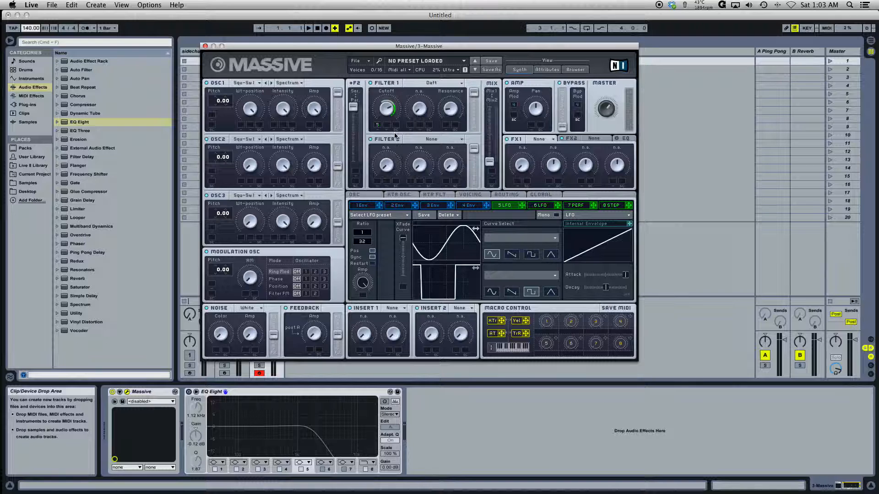
drag(389, 100, 369, 157)
key(a)
key(a)
Assign LFO 6 to modulate LFO 5's XFade Curve, sweeping from the first curve toward the second.
click(555, 206)
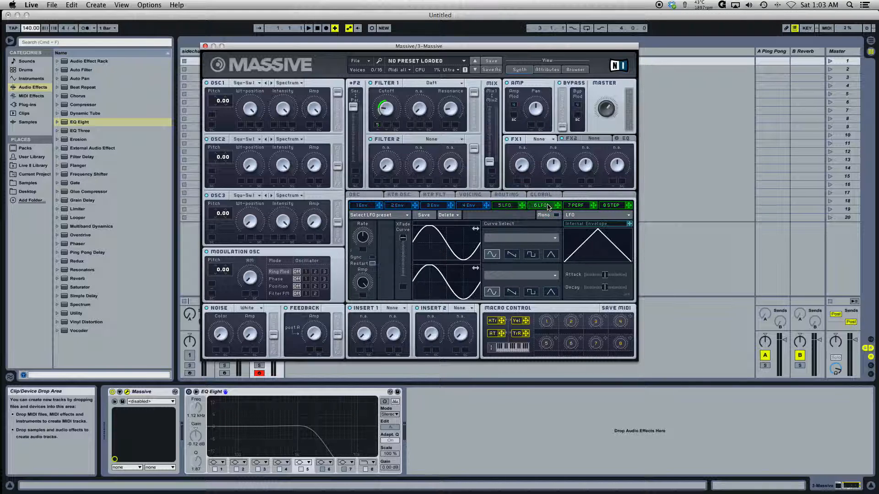
click(513, 205)
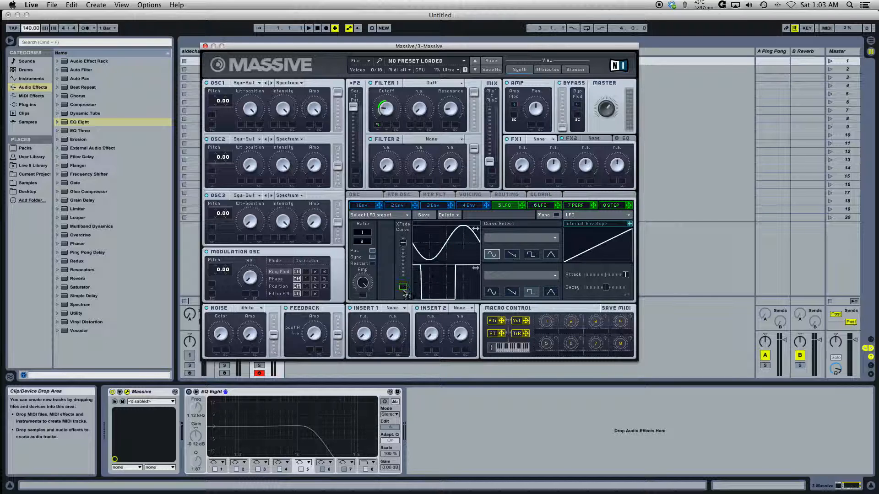
drag(403, 243, 407, 209)
drag(403, 287, 402, 254)
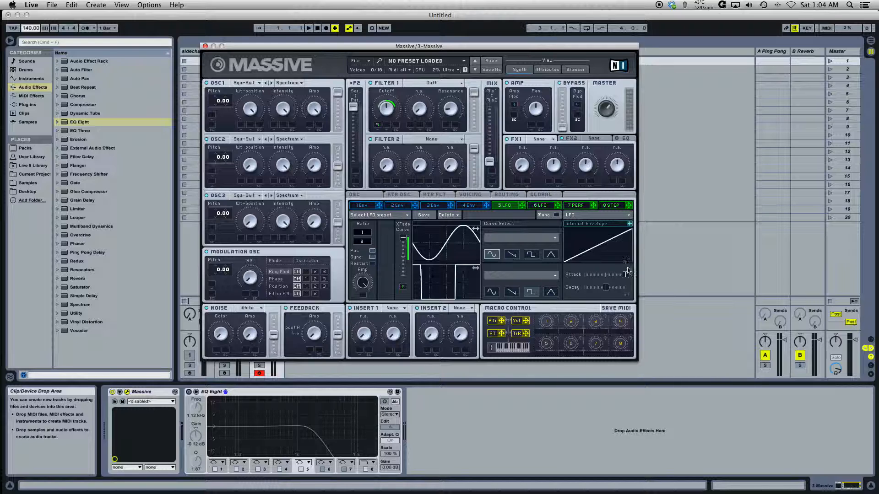
Set LFO 5's internal envelope to minimum Attack and a long Decay.
drag(626, 275, 613, 287)
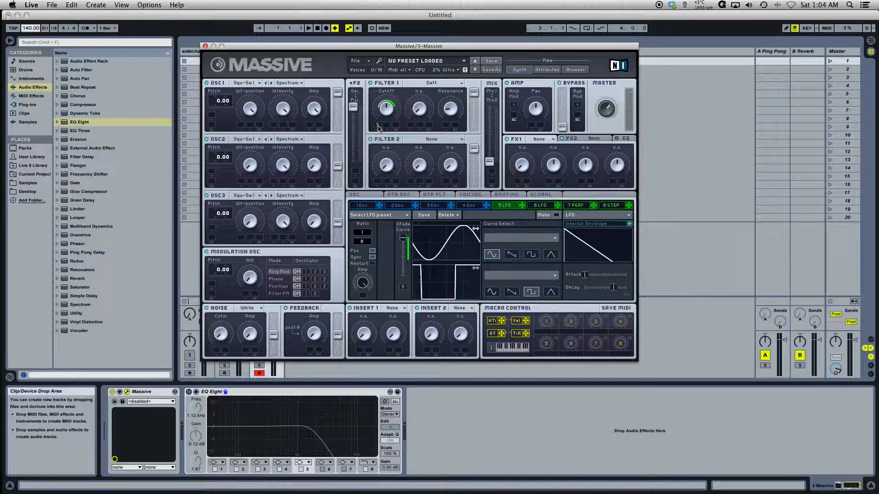
drag(376, 123, 375, 117)
mouse_move(614, 287)
mouse_down()
mouse_move(577, 290)
mouse_move(626, 288)
mouse_move(615, 288)
mouse_up()
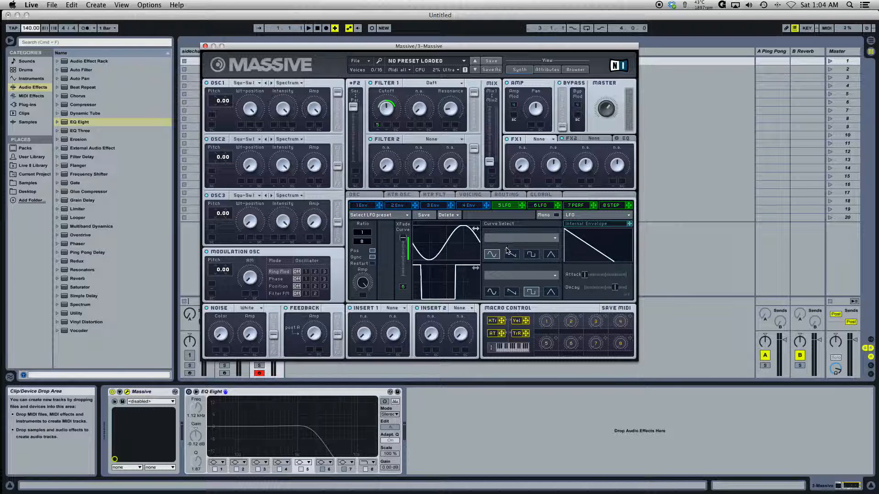